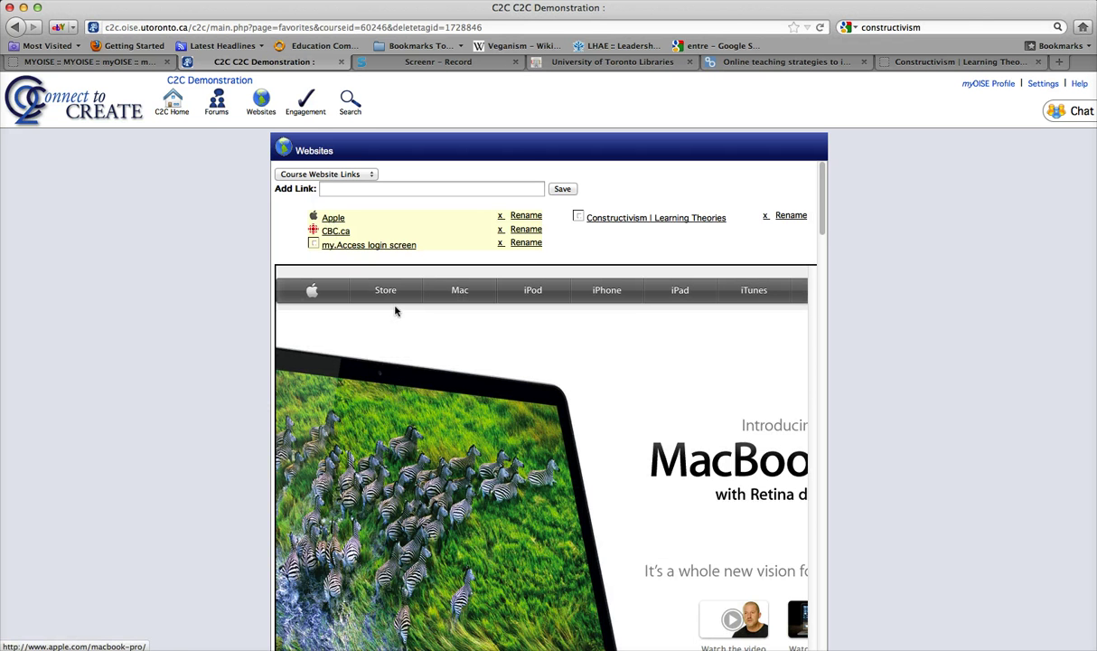
# Step: Examine the two link list choices, Course Website Links and my Website Links, and the field for adding a link
pyautogui.click(374, 175)
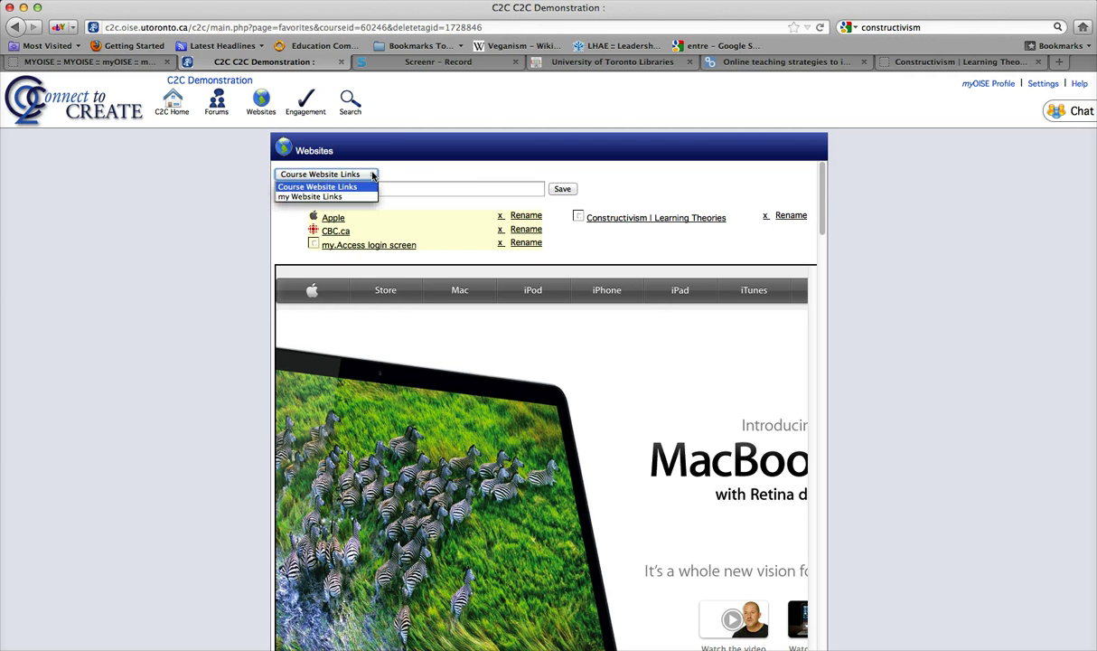
pyautogui.click(373, 175)
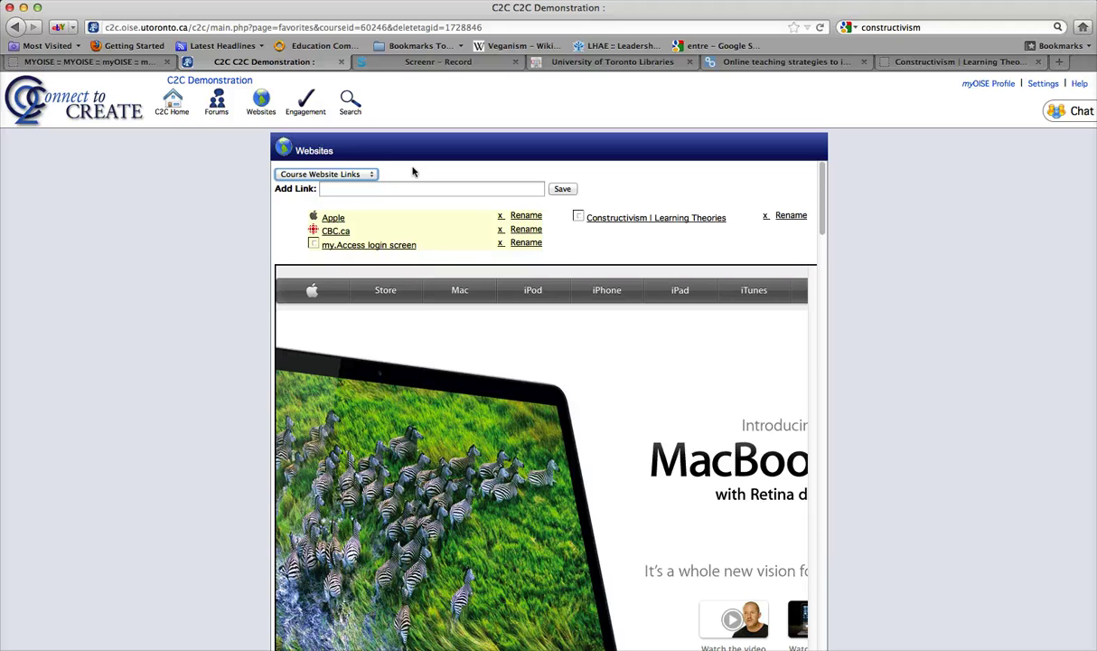
pyautogui.click(350, 188)
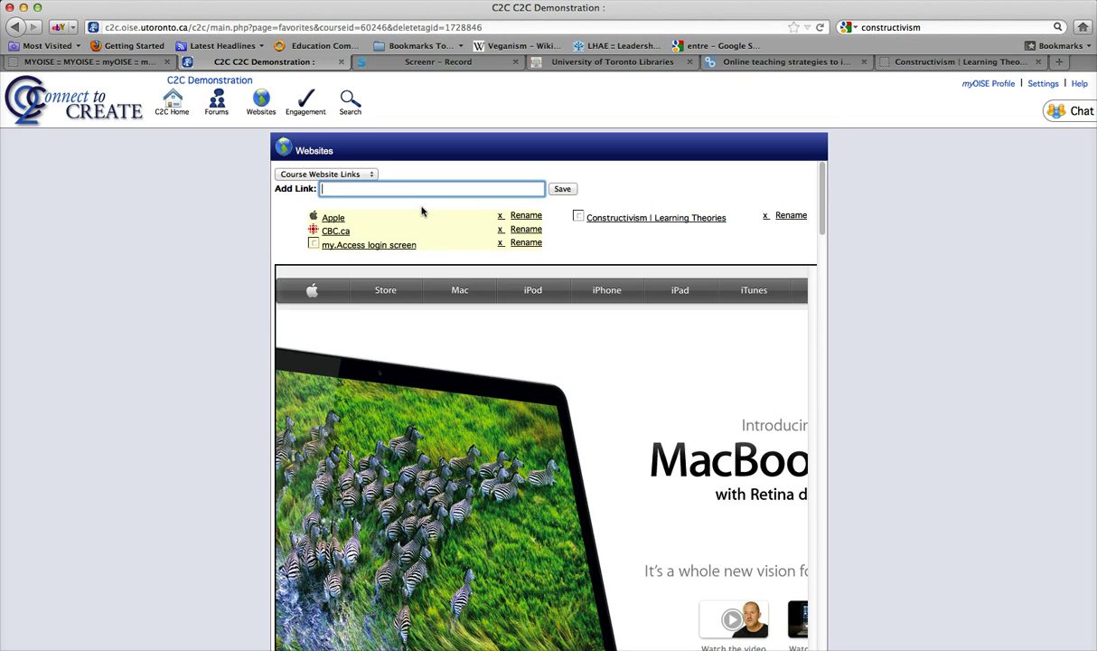
pyautogui.click(374, 174)
pyautogui.click(348, 187)
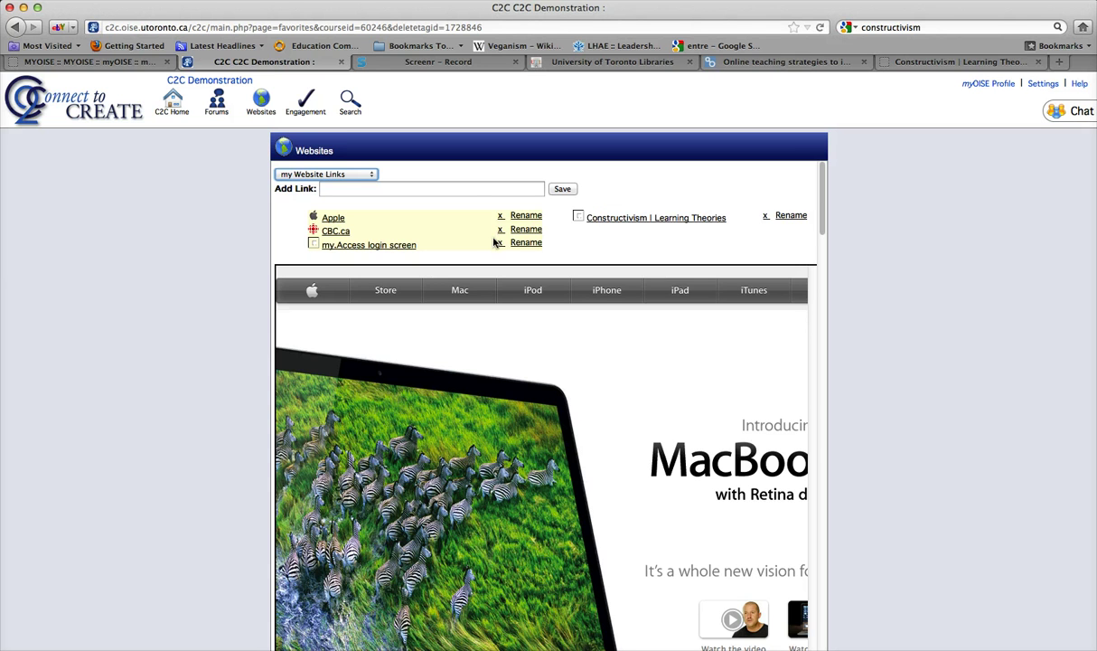
pyautogui.click(370, 176)
pyautogui.click(370, 176)
pyautogui.click(370, 176)
pyautogui.click(371, 176)
pyautogui.click(904, 63)
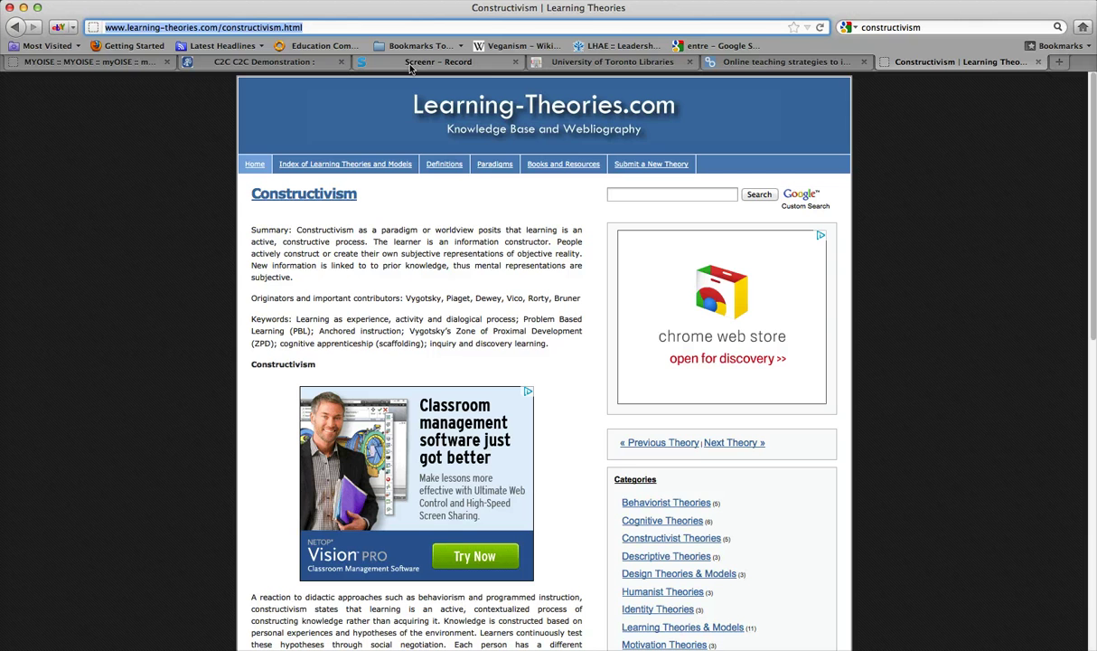
pyautogui.click(290, 65)
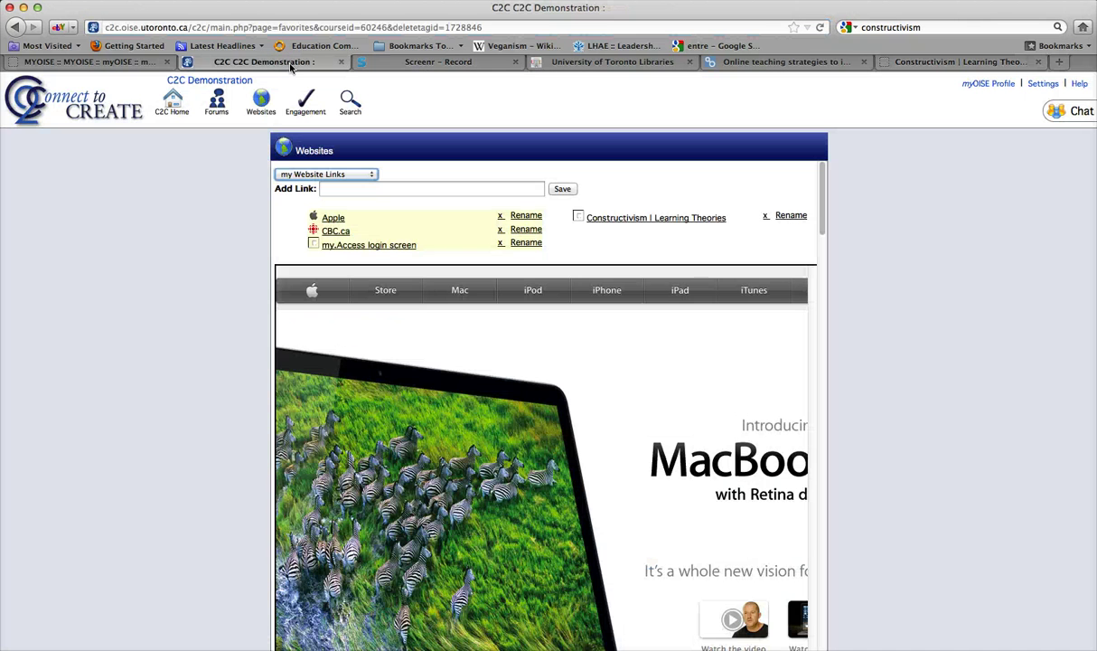
pyautogui.click(339, 189)
pyautogui.write('http://www.learning-theories.com/constructivism.html')
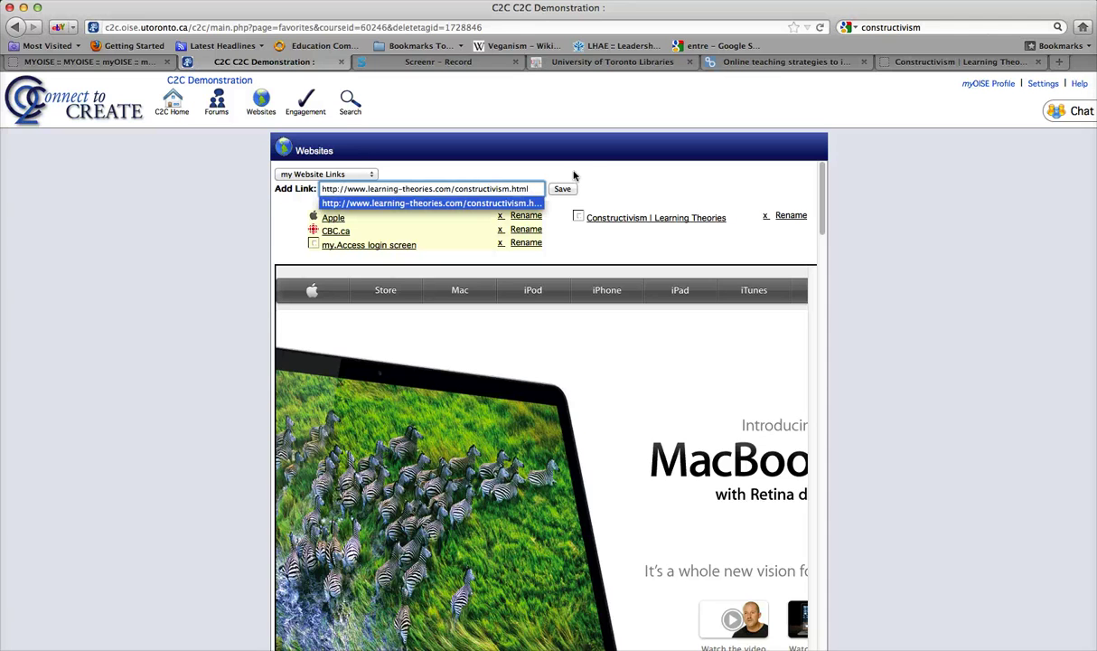
pyautogui.click(590, 173)
pyautogui.click(368, 175)
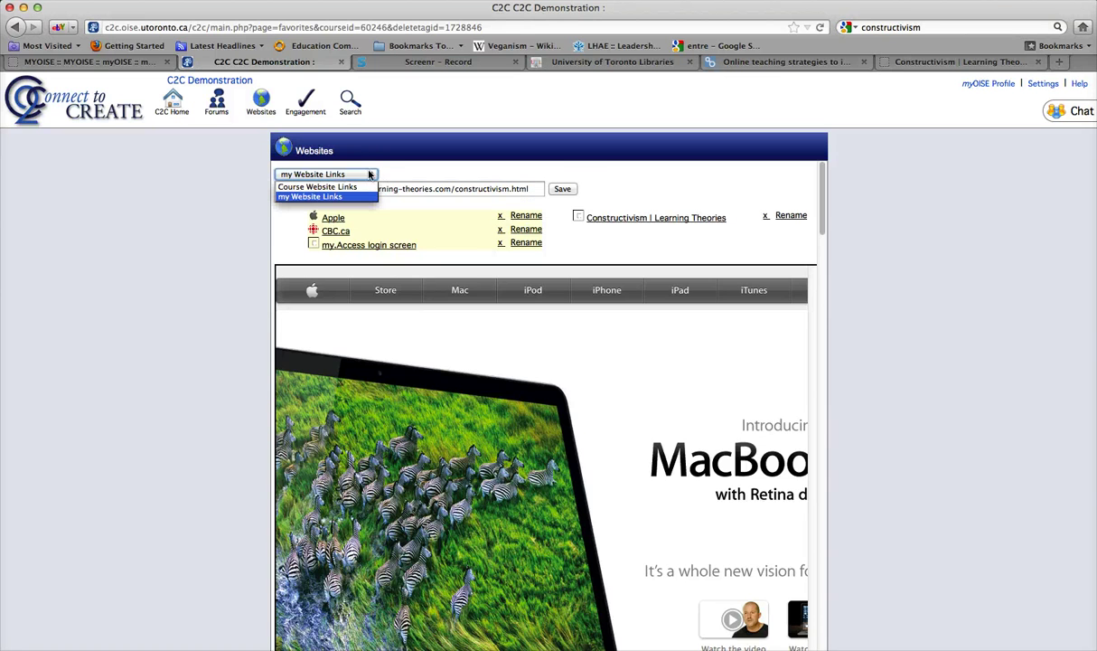
pyautogui.click(318, 186)
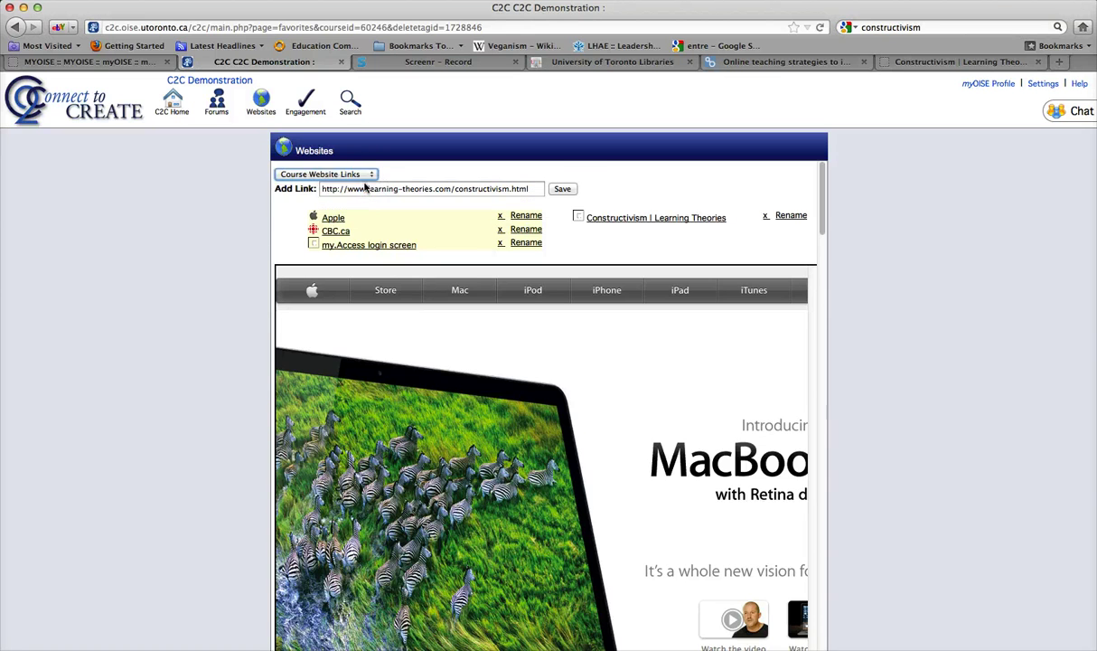
pyautogui.click(564, 188)
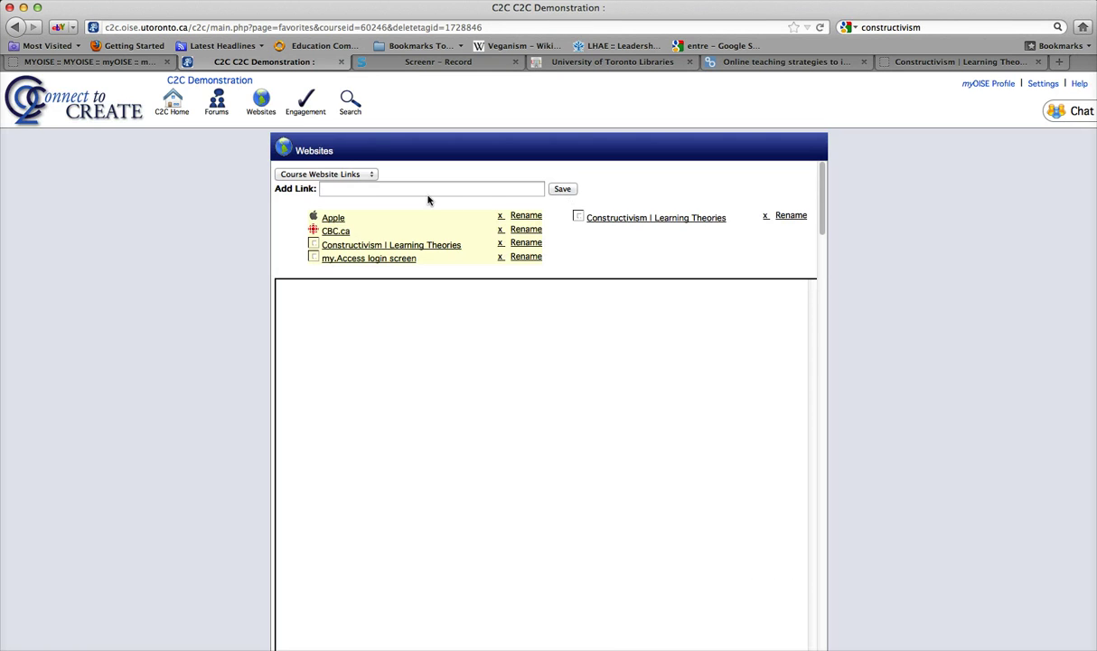
pyautogui.click(402, 248)
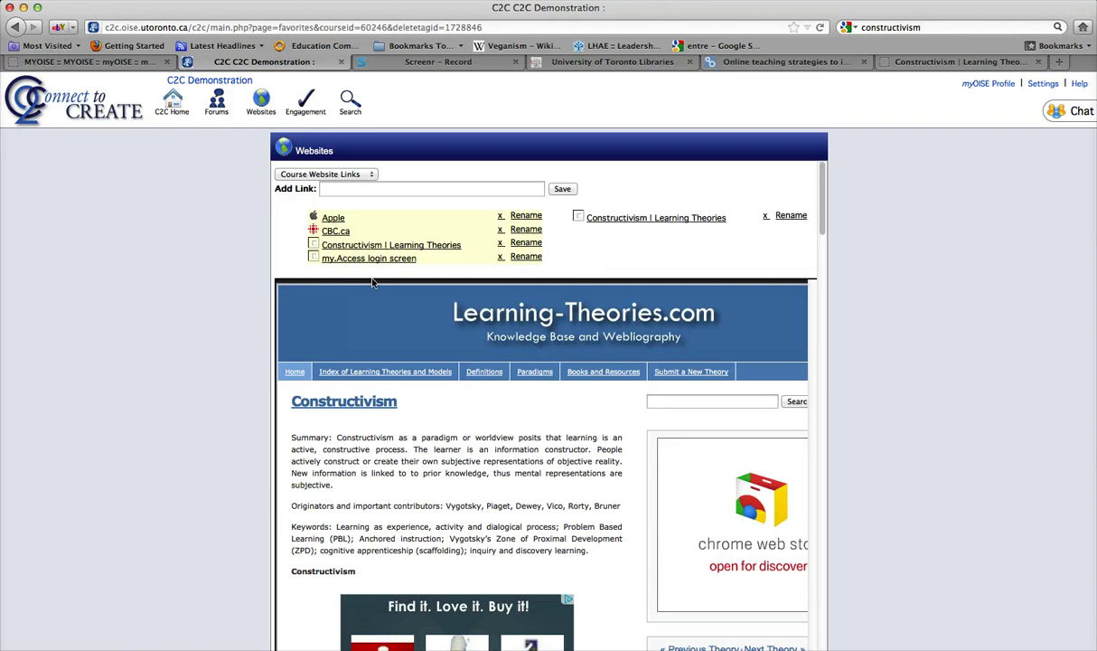
pyautogui.click(647, 222)
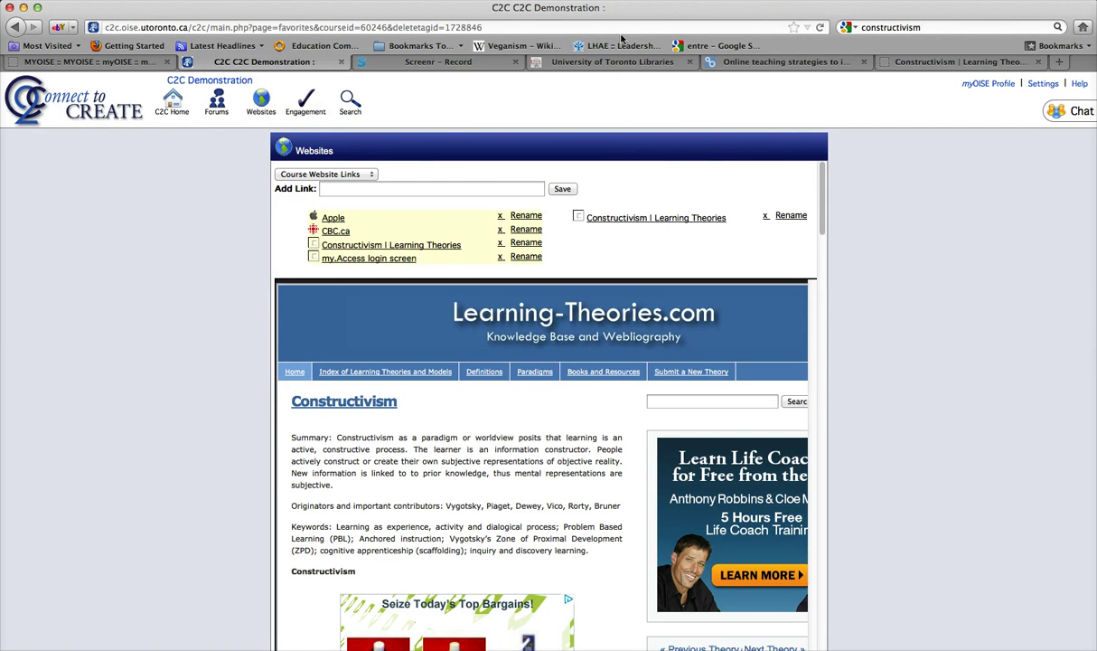
# Step: Add the Scholars Portal permalink of "Online teaching strategies to improve collaboration among nursing students" to the Course Website Links
pyautogui.click(615, 63)
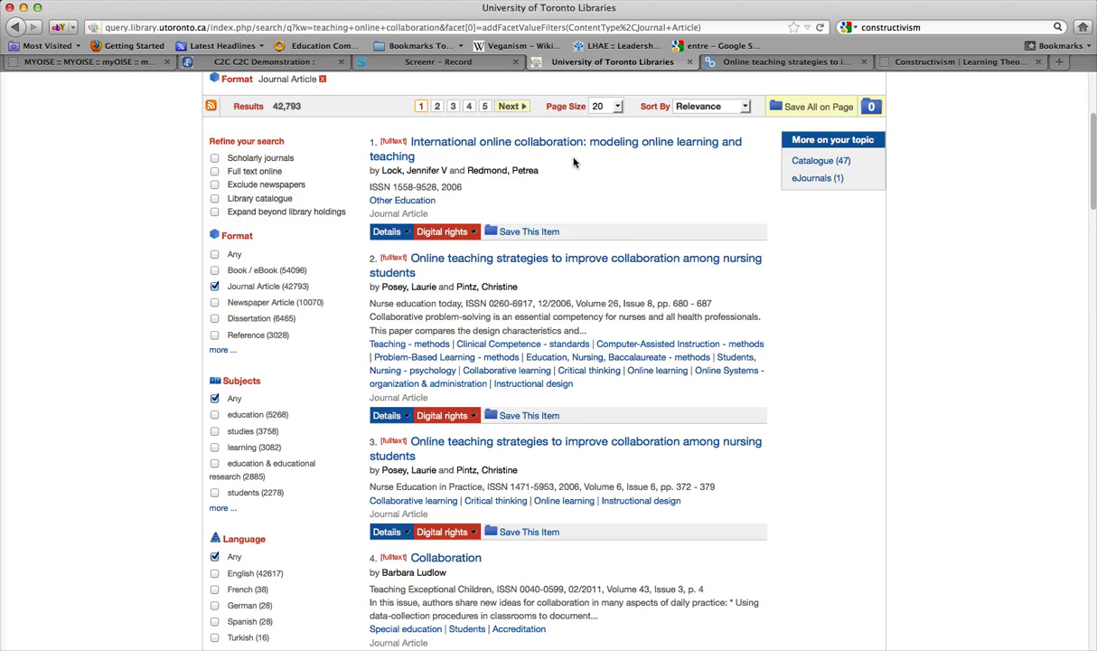
pyautogui.click(745, 63)
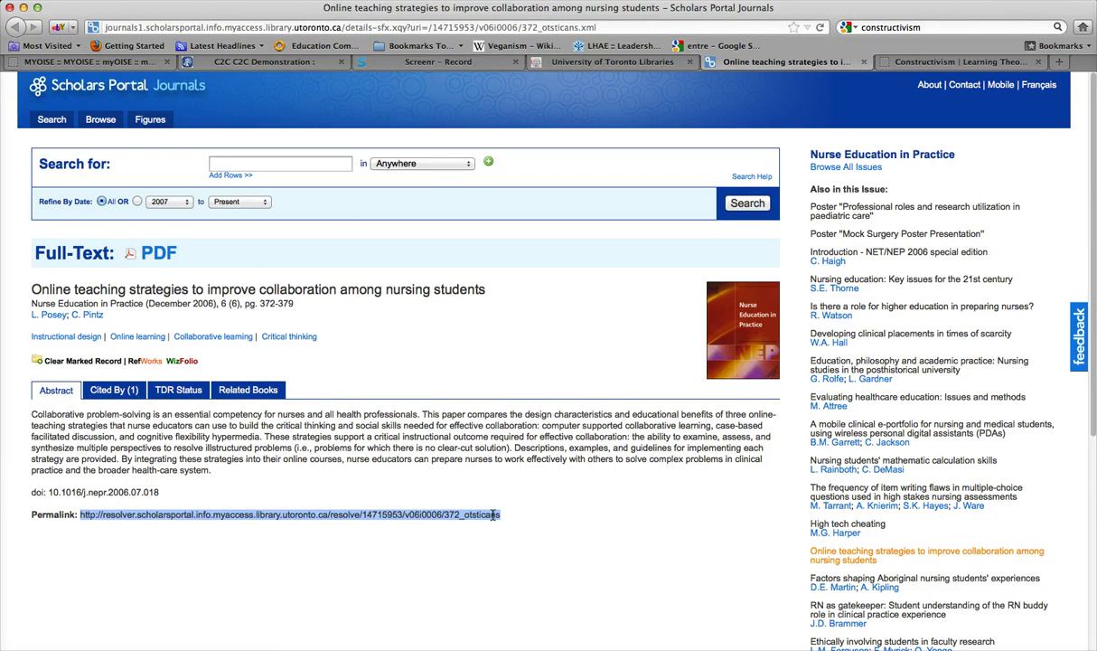
pyautogui.moveTo(500, 515); pyautogui.dragTo(80, 516)
pyautogui.click(431, 62)
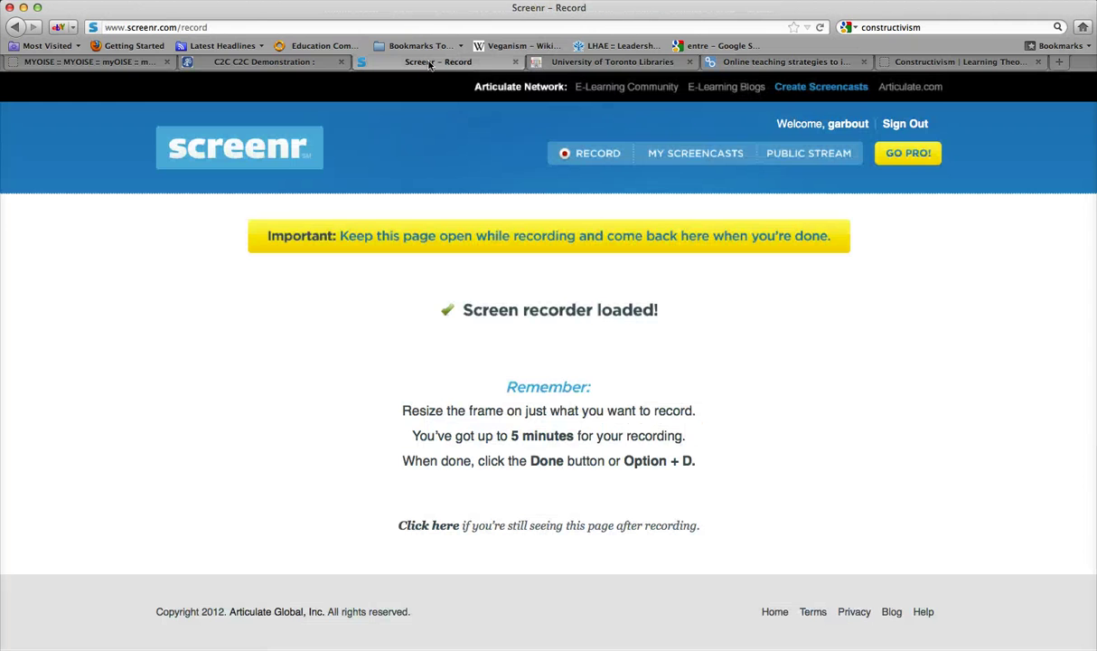
pyautogui.click(298, 63)
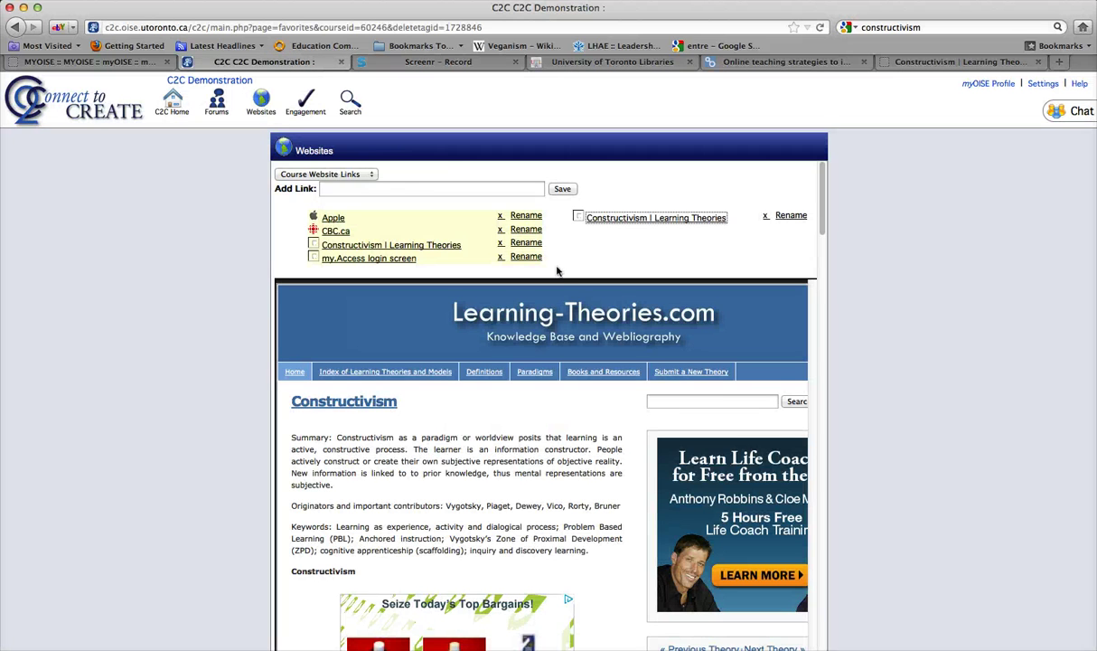
pyautogui.click(352, 188)
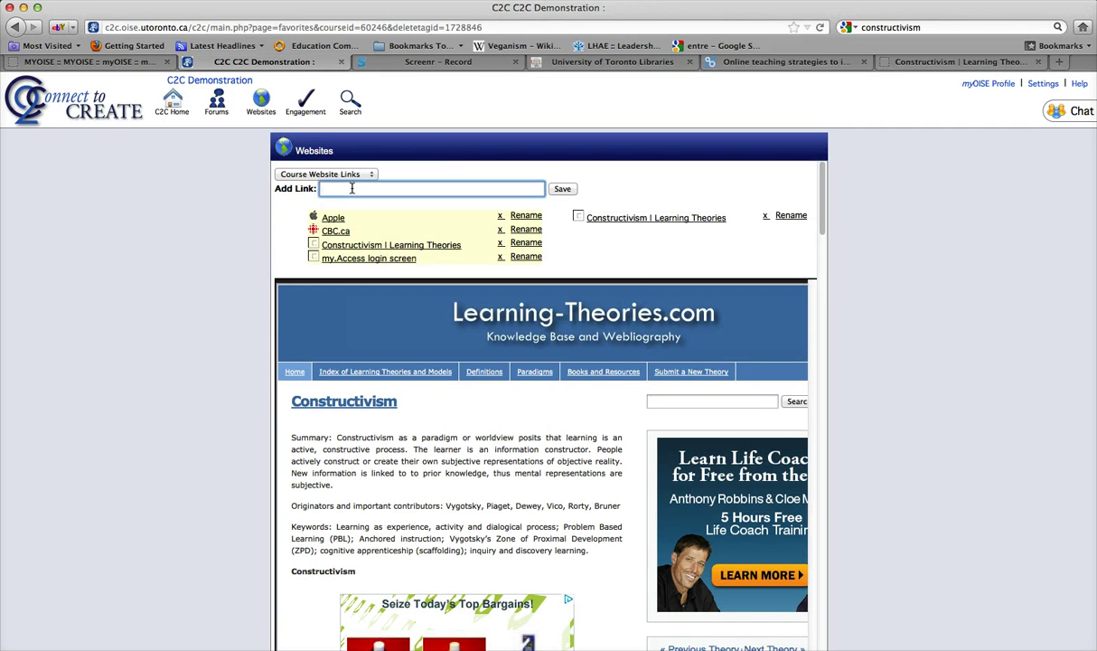
pyautogui.write('http://resolver.scholarsportal.info.myaccess.library.utoronto.ca/resolve/14715953/v06i0006/372_otsticans')
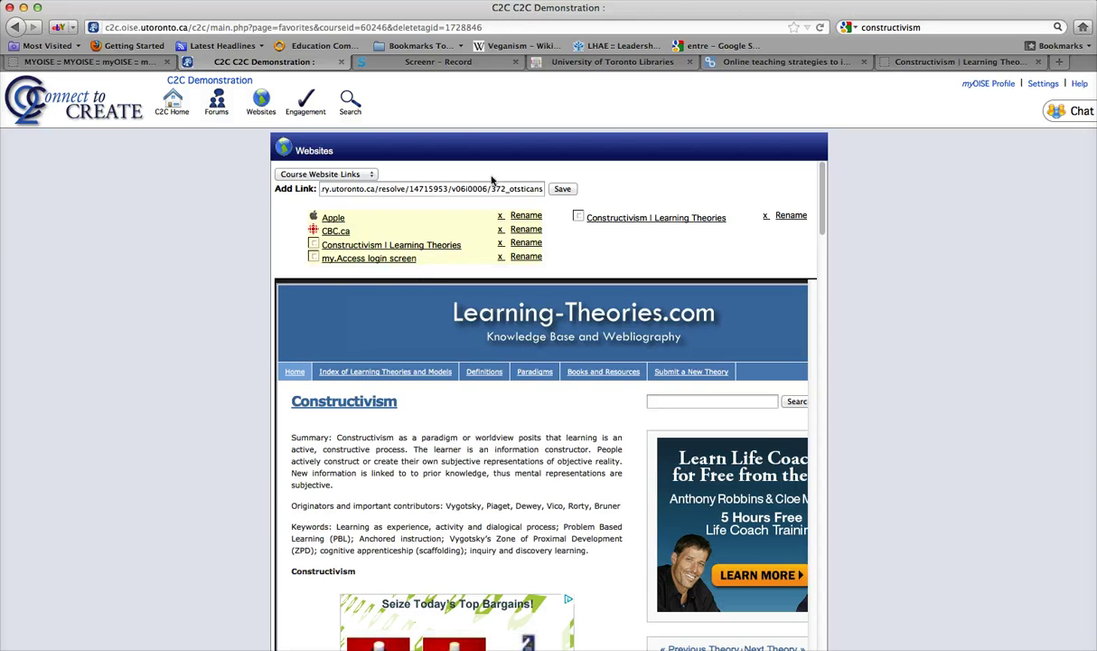
pyautogui.click(566, 191)
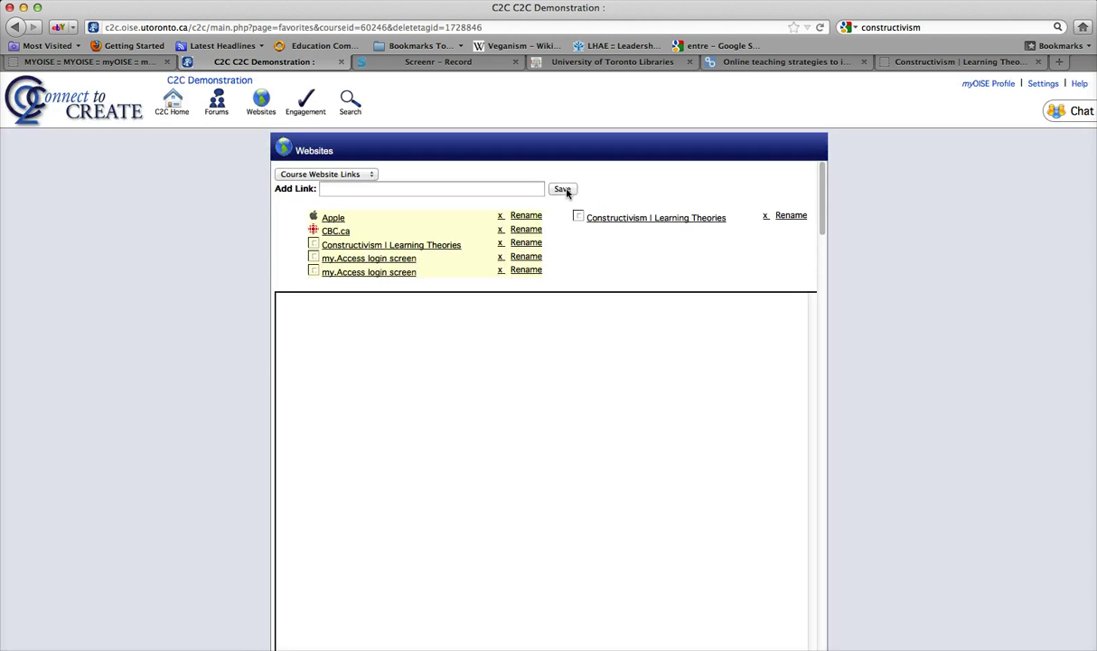
# Step: Open the last my.Access login screen link, rename it "my.Access Group cognition" after its article, and open it again
pyautogui.click(398, 273)
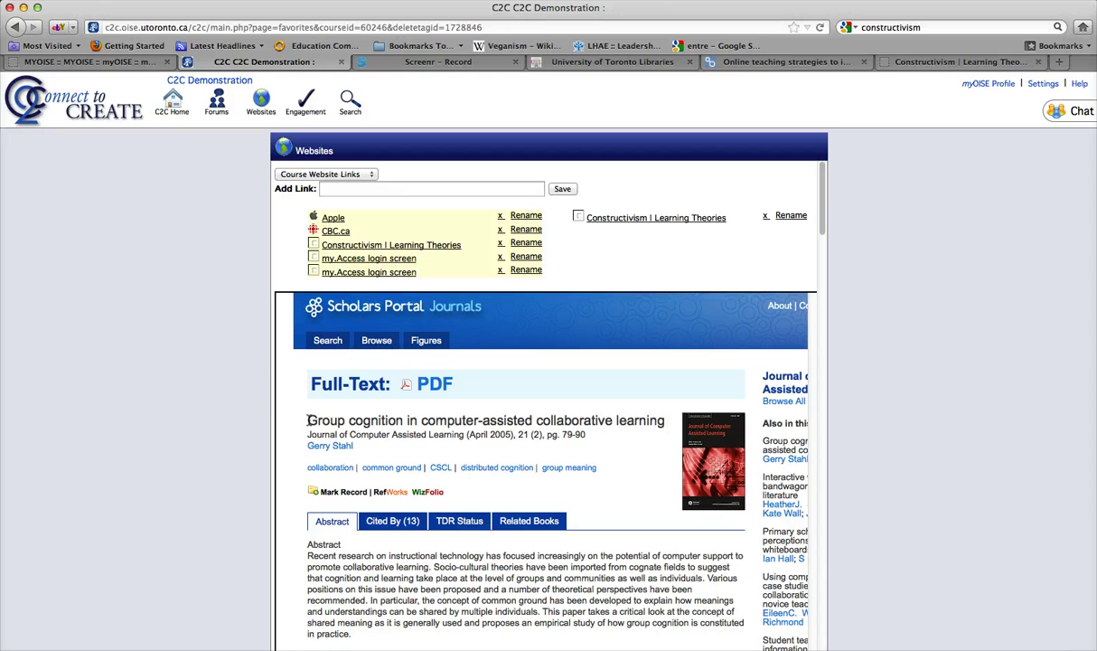
pyautogui.moveTo(310, 421); pyautogui.dragTo(405, 425)
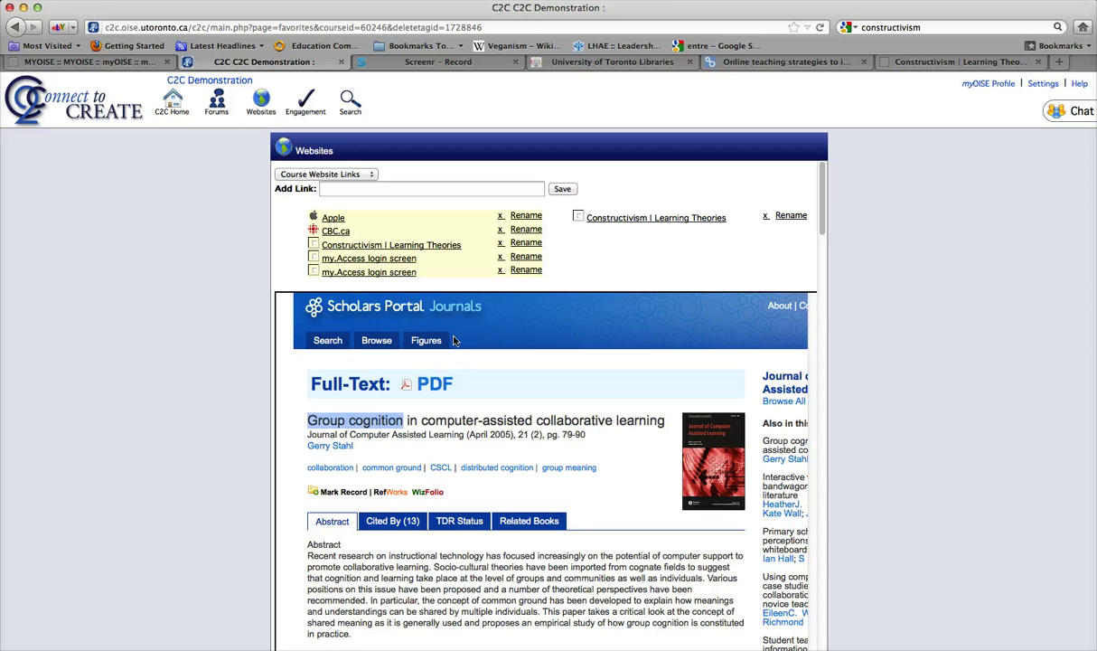
pyautogui.click(387, 259)
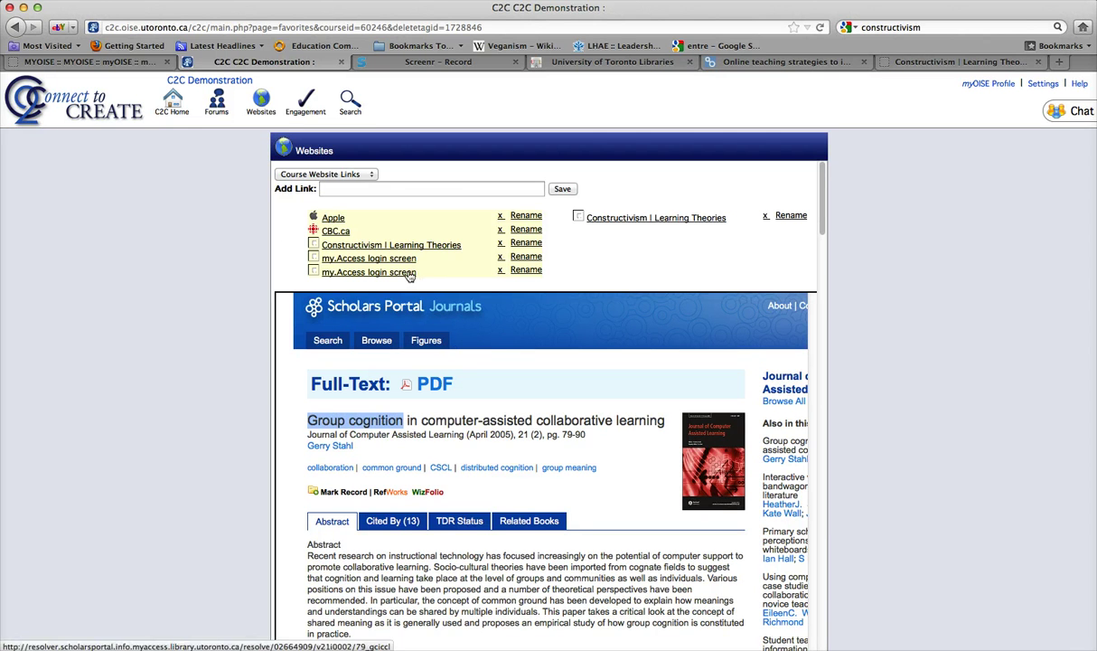
pyautogui.click(526, 270)
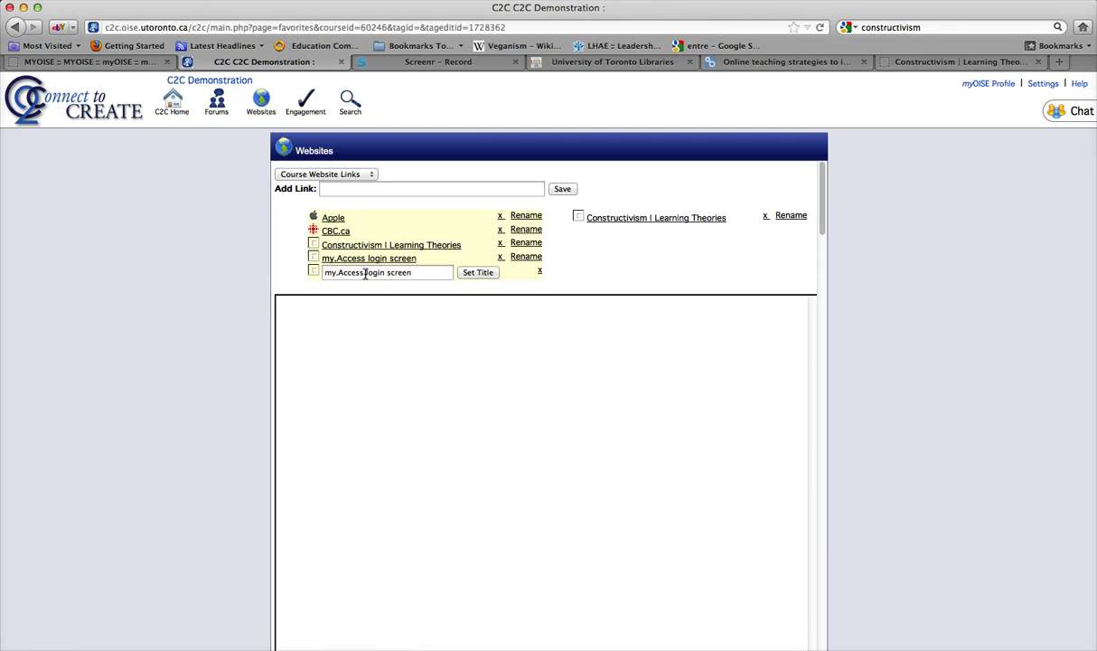
pyautogui.moveTo(364, 274); pyautogui.dragTo(410, 279)
pyautogui.write('Group cognitio')
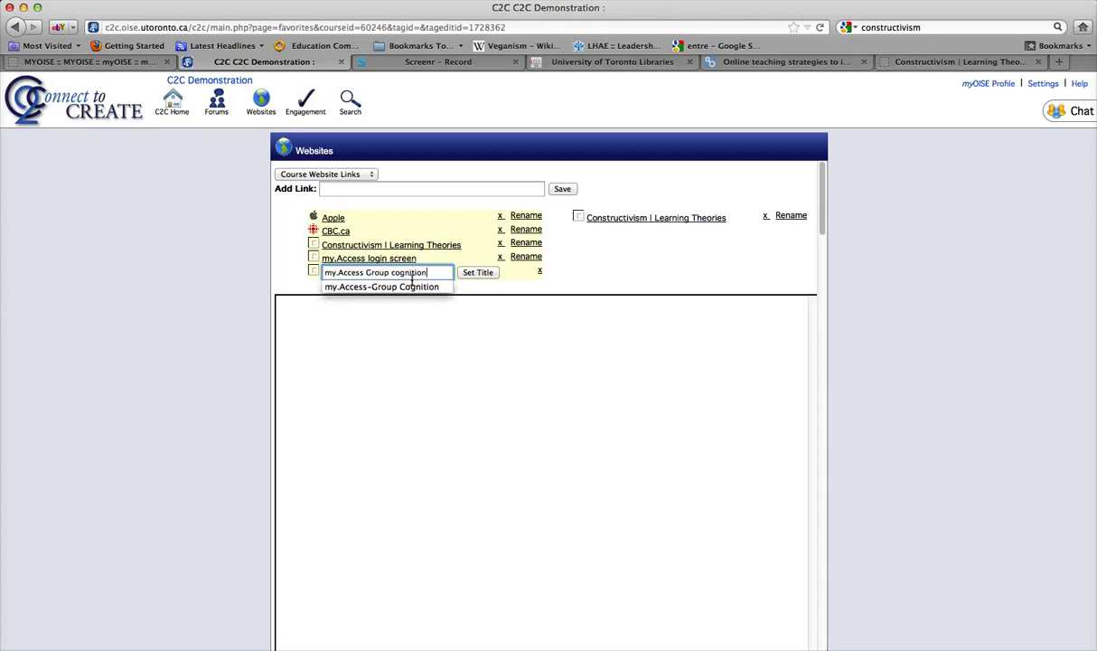
pyautogui.press('Down')
pyautogui.click(484, 274)
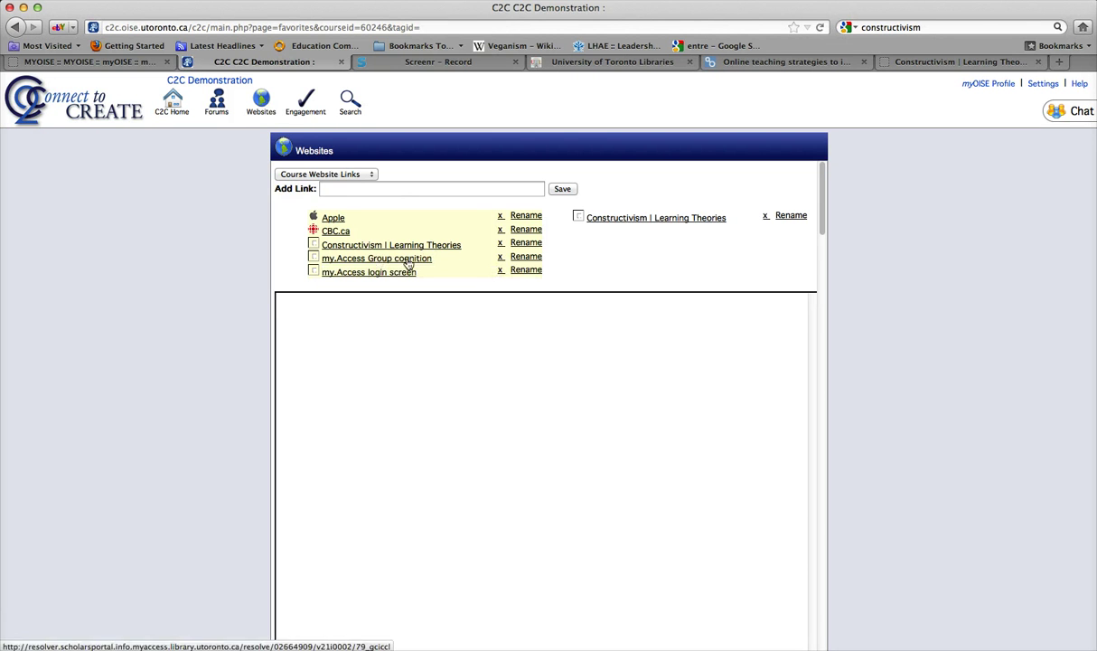
pyautogui.click(408, 260)
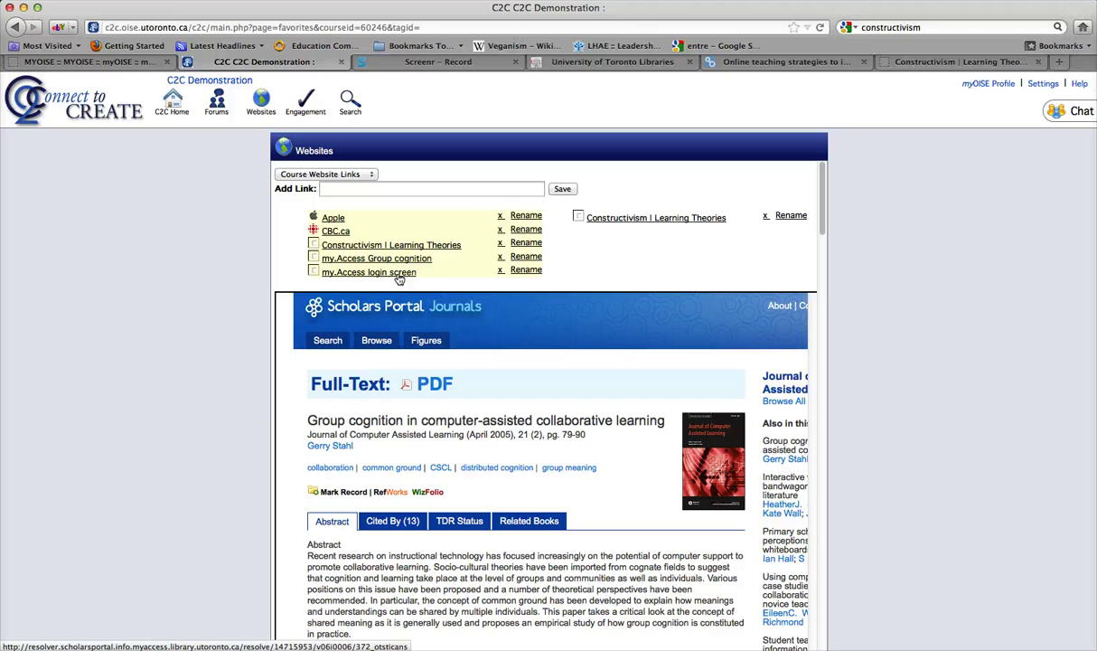
# Step: Rename the remaining my.Access login screen link "my.Access Online teaching strategies" after its article, and open both renamed links
pyautogui.click(398, 275)
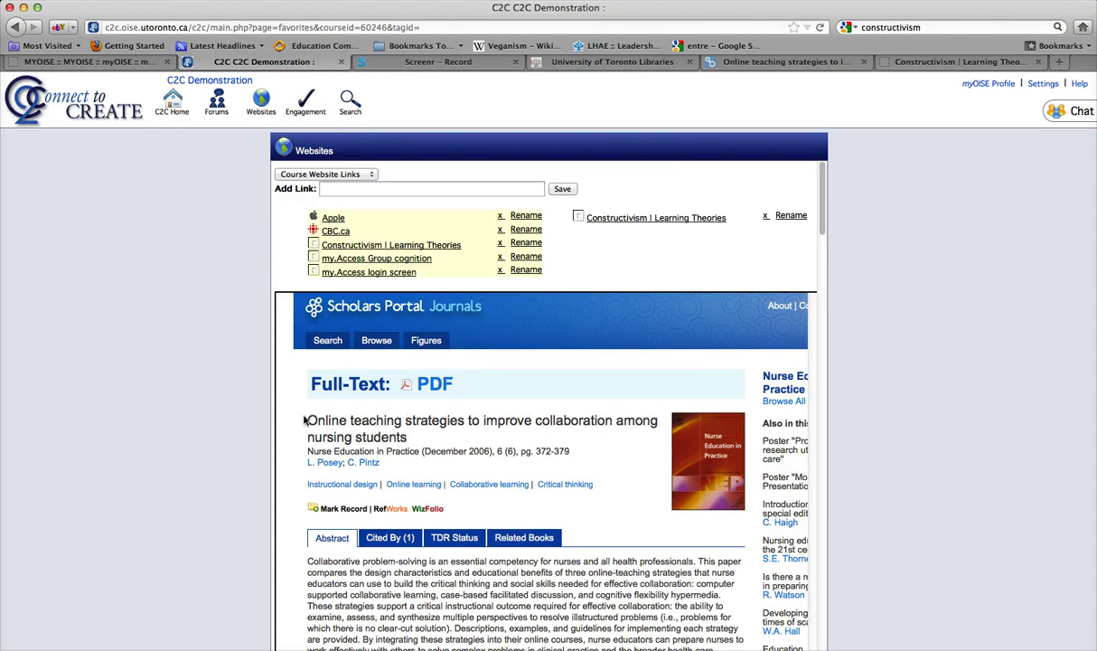
pyautogui.moveTo(306, 422); pyautogui.dragTo(465, 421)
pyautogui.press('super+c')
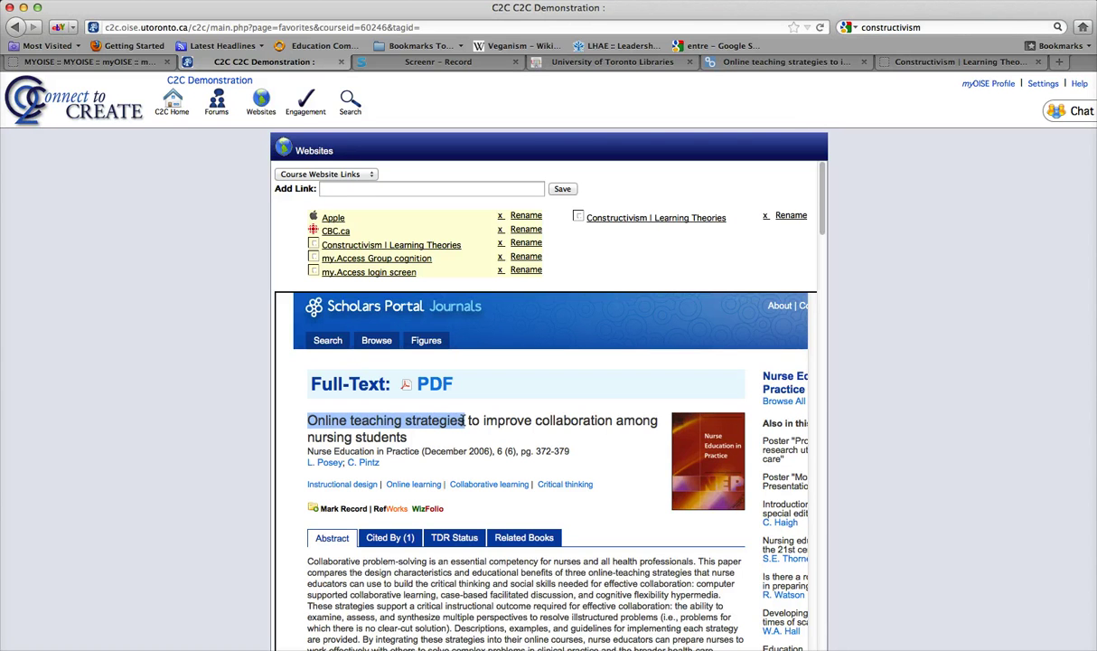
pyautogui.click(526, 270)
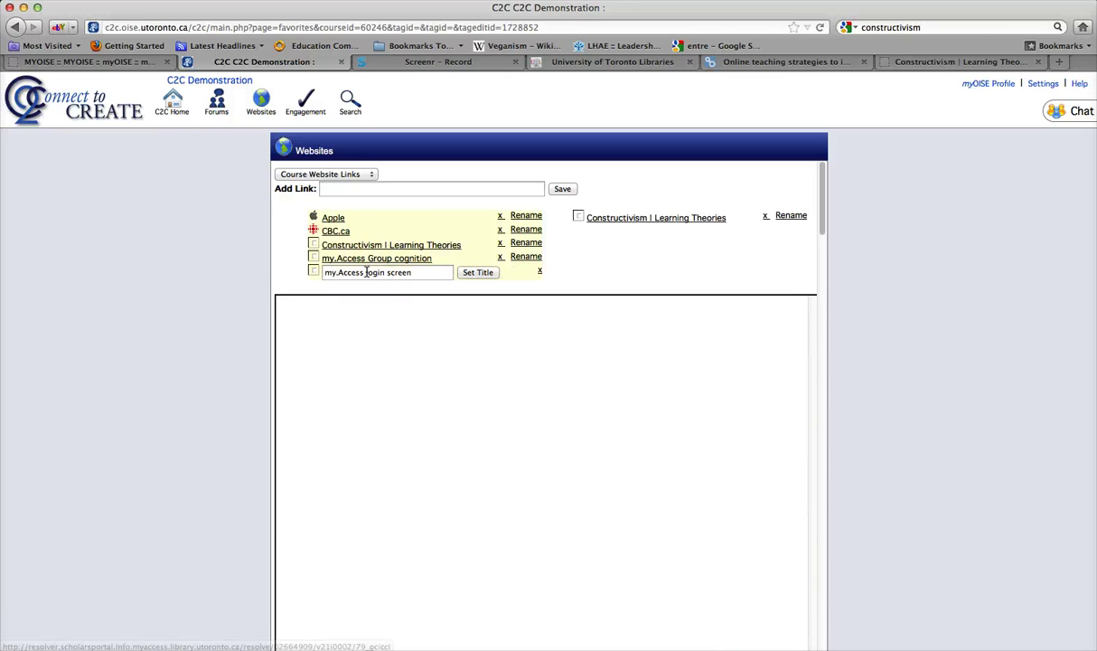
pyautogui.moveTo(366, 272); pyautogui.dragTo(427, 279)
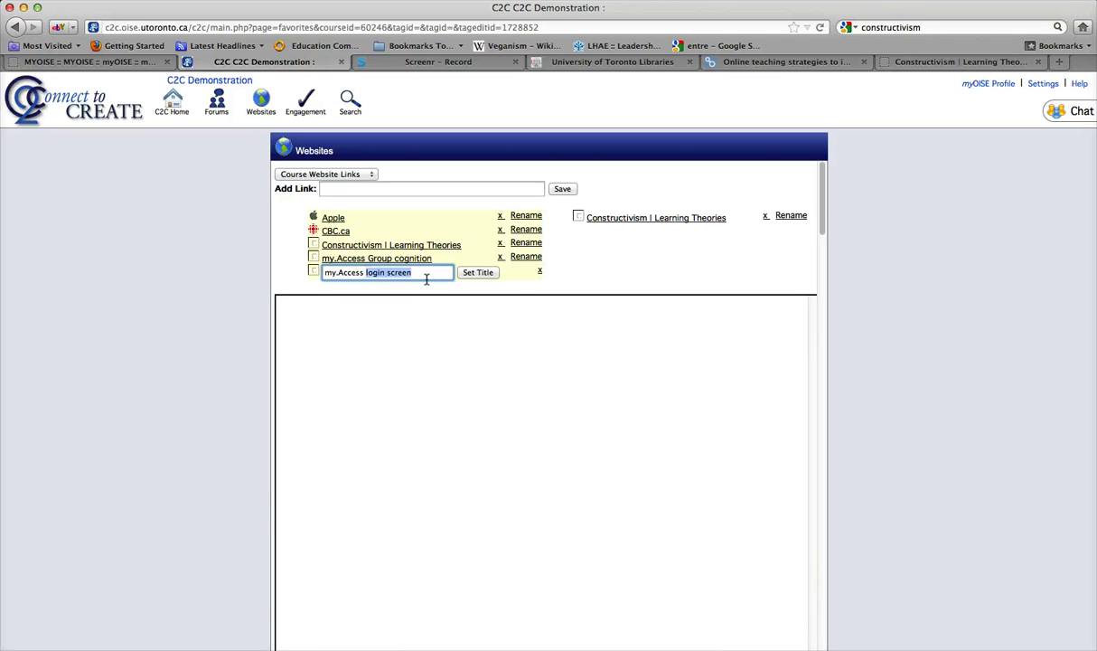
pyautogui.press('super+v')
pyautogui.click(488, 275)
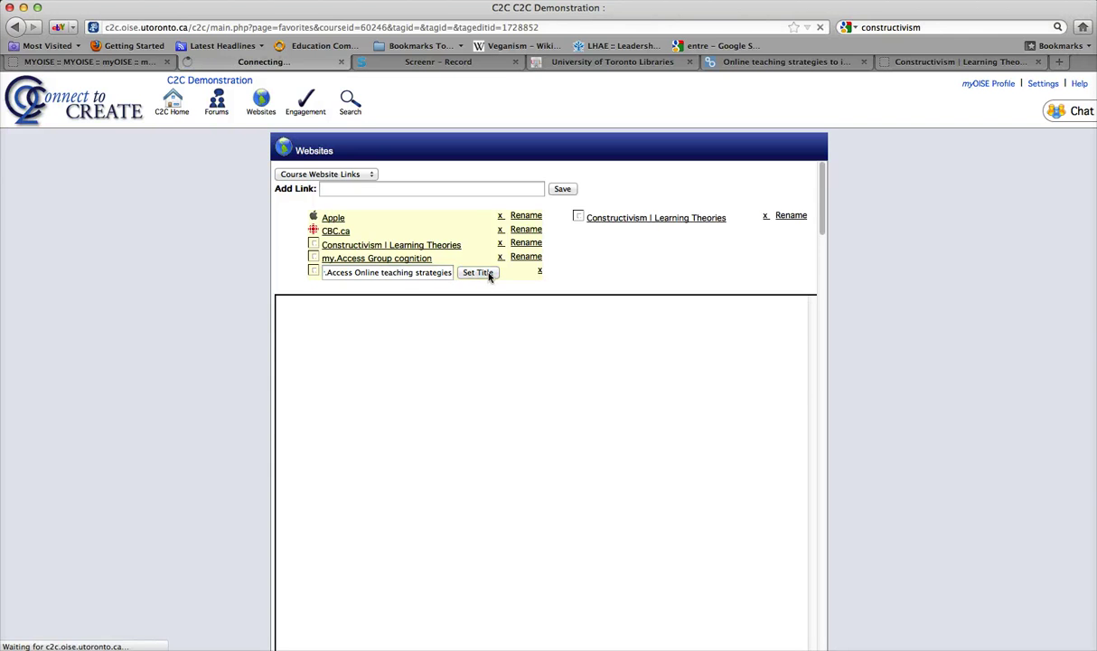
pyautogui.click(380, 258)
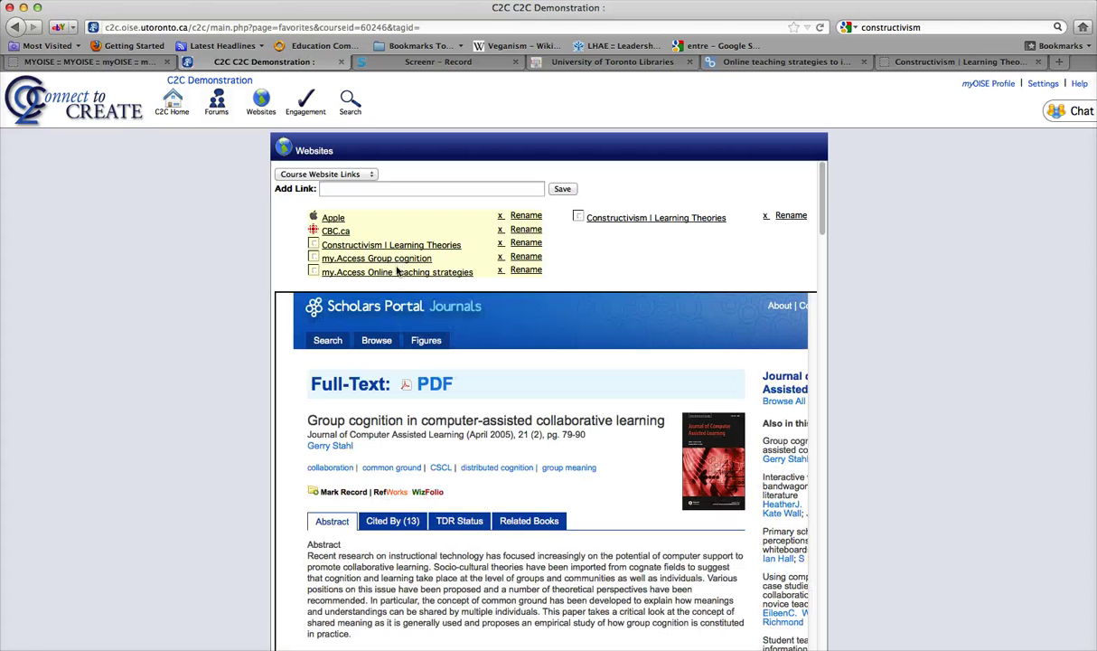
pyautogui.click(397, 273)
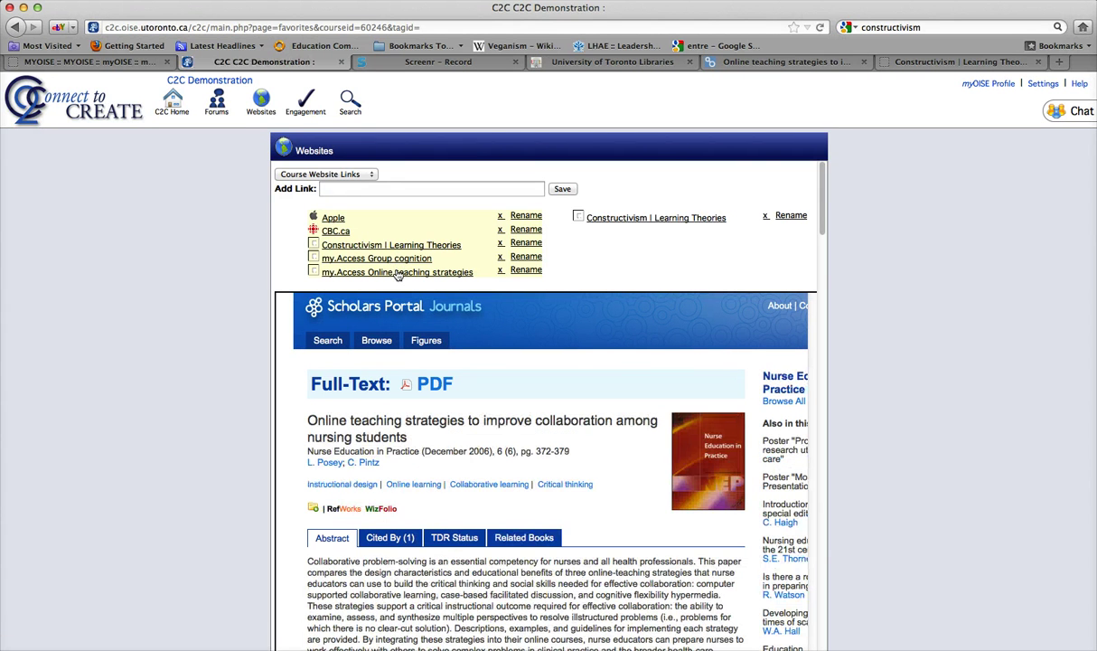